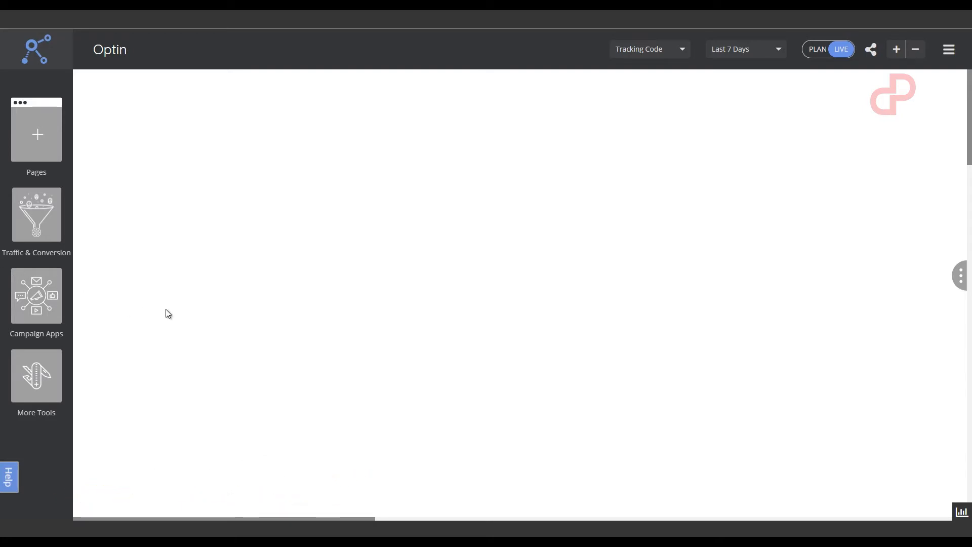
# Add a Keyword Planner campaign app to the empty canvas and open it for editing
pyautogui.click(48, 297)
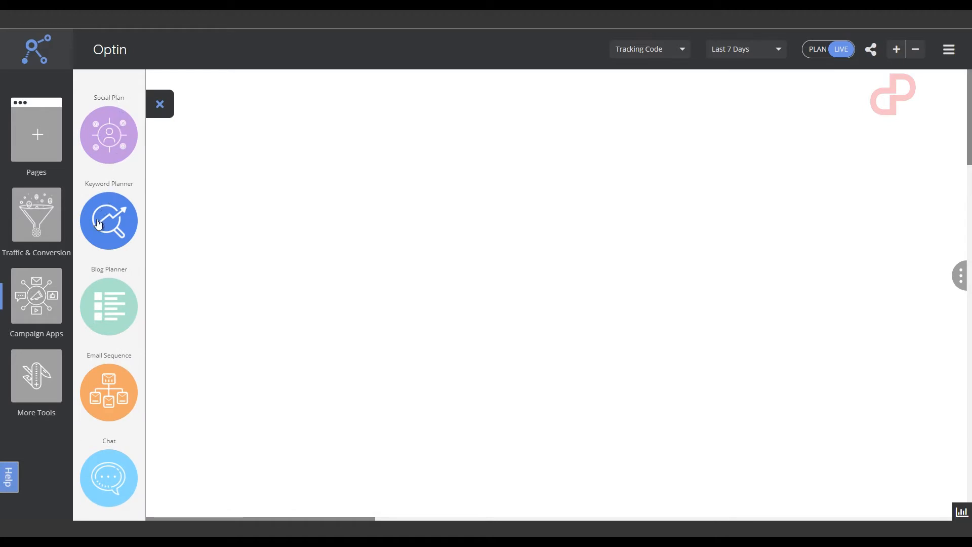
pyautogui.moveTo(98, 223); pyautogui.dragTo(480, 229)
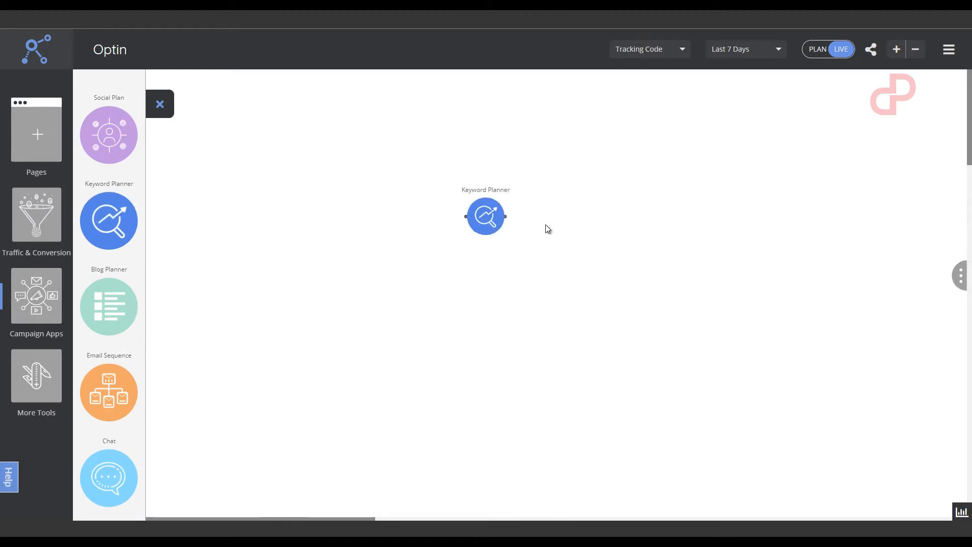
pyautogui.moveTo(486, 216)
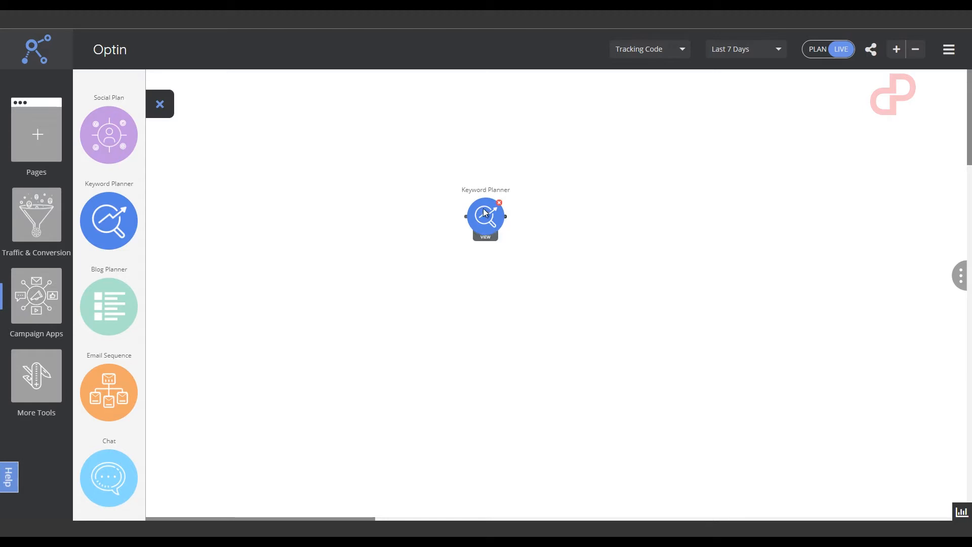
pyautogui.click(485, 242)
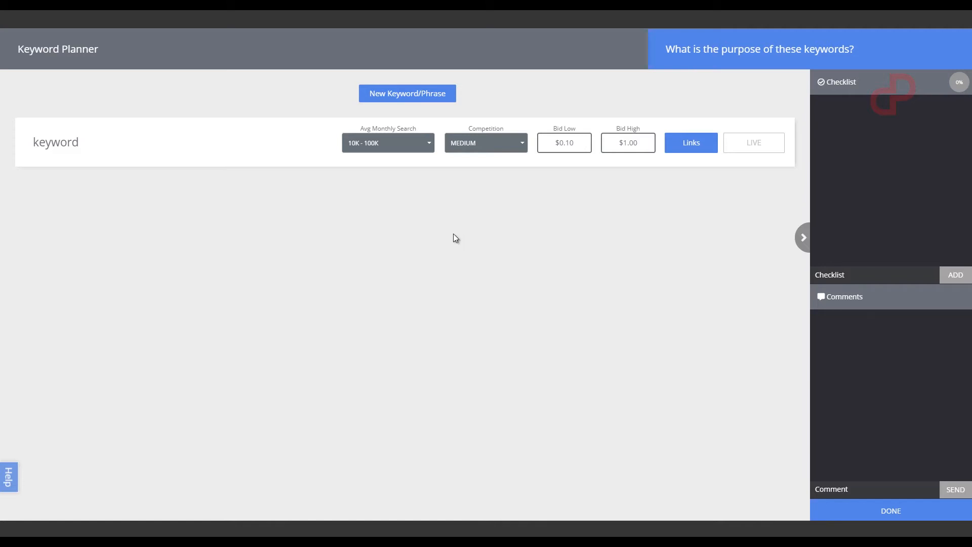
# Title the keyword planner "Client A's Keywords"
pyautogui.click(69, 51)
pyautogui.write("Client A's Keywords")
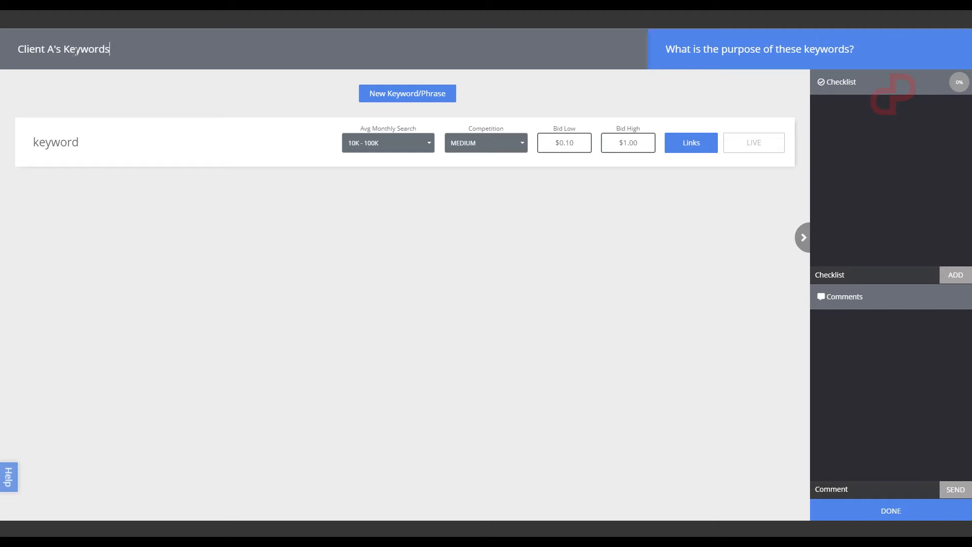
# Set the purpose of the keywords to "Paid Search"
pyautogui.click(734, 52)
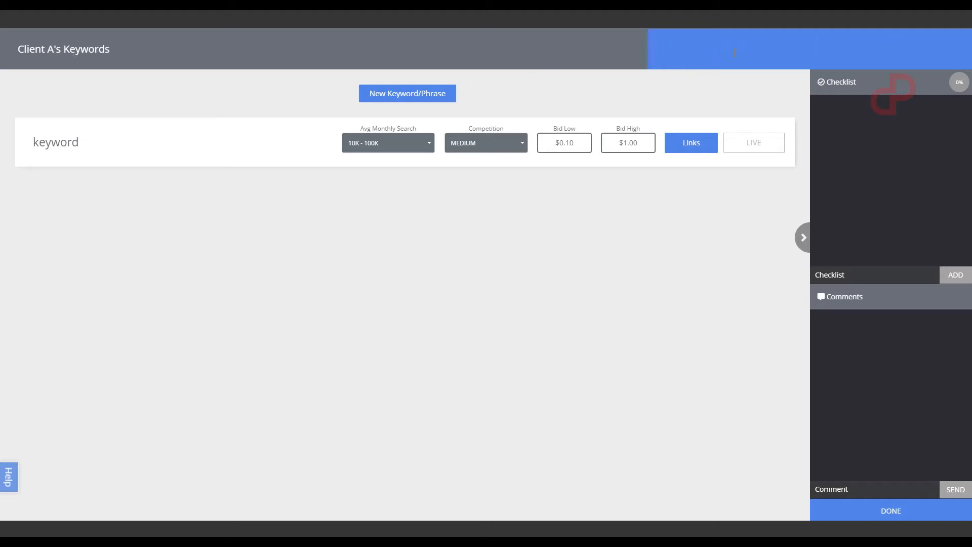
pyautogui.write('Search')
pyautogui.press('Home')
pyautogui.write('Paid')
# Rename the existing keyword entry to "Mango"
pyautogui.moveTo(84, 143); pyautogui.dragTo(31, 147)
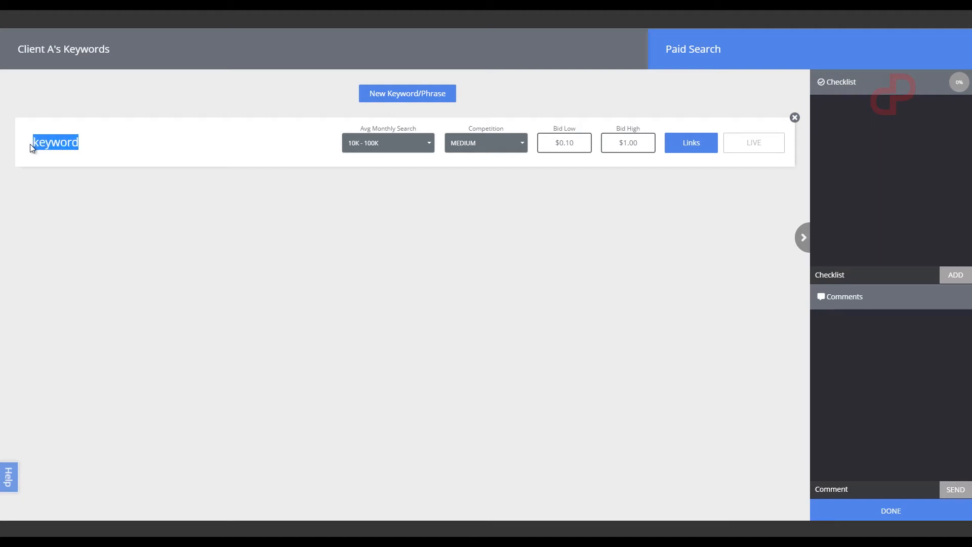
pyautogui.write('Mango')
# Set the Mango keyword's average monthly search to 100K - 1M and its competition to HIGH
pyautogui.click(380, 145)
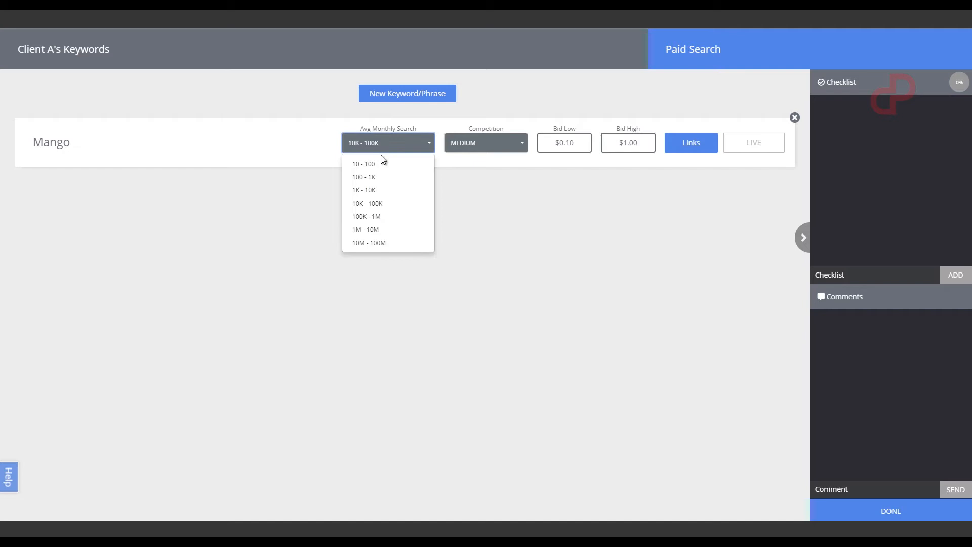
pyautogui.click(391, 217)
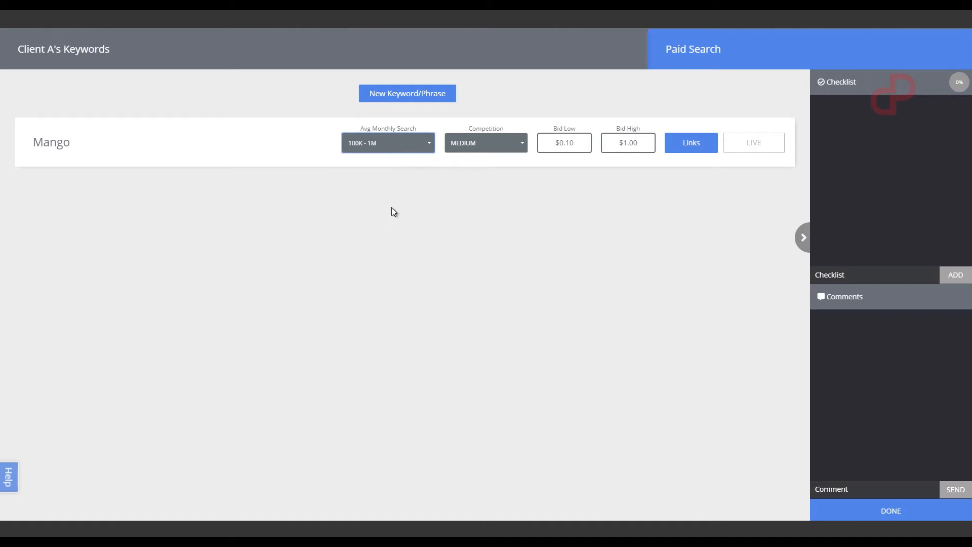
pyautogui.click(490, 146)
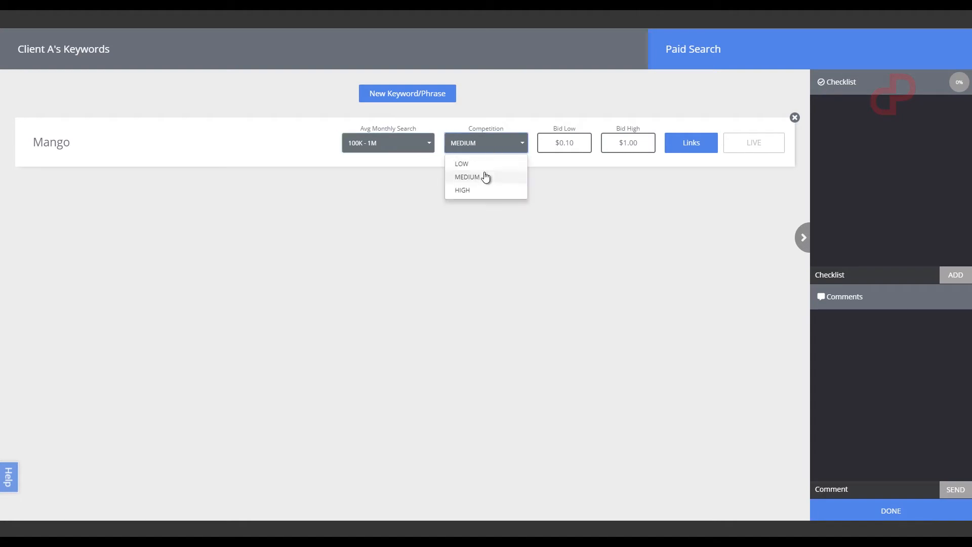
pyautogui.click(485, 191)
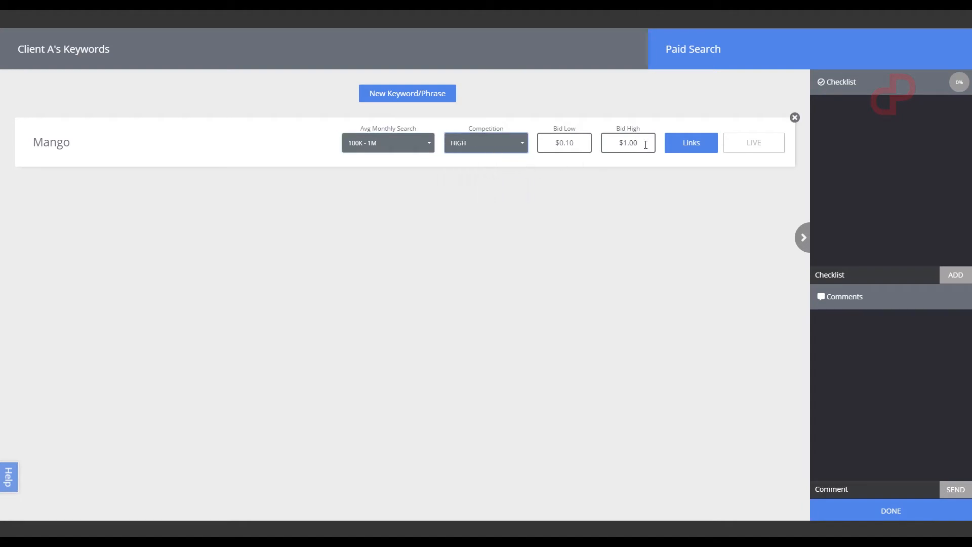
# Set Mango's low bid to $0.20 and high bid to $0.47, and mark the keyword as live
pyautogui.moveTo(571, 142); pyautogui.dragTo(567, 142)
pyautogui.write('2')
pyautogui.moveTo(638, 144); pyautogui.dragTo(622, 143)
pyautogui.write('0.47')
pyautogui.click(753, 144)
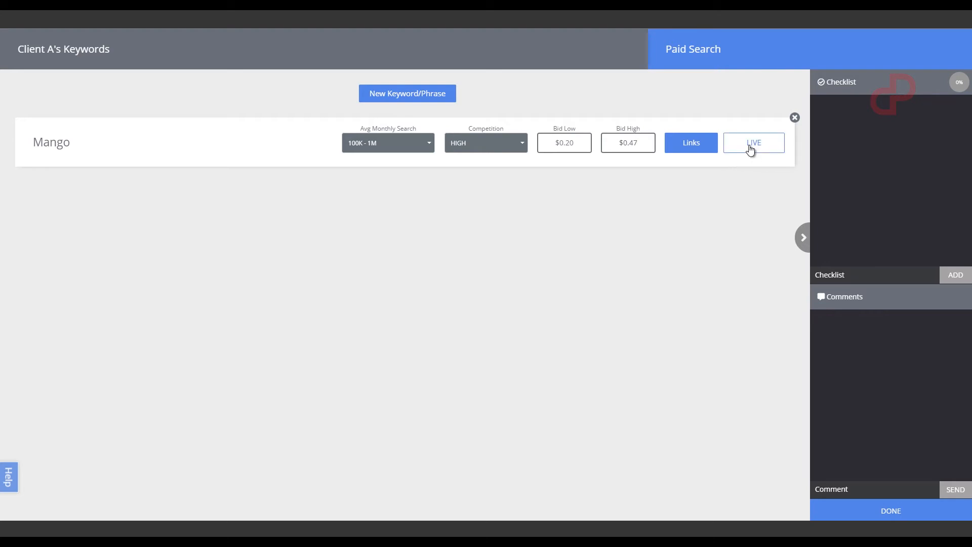
# Add a new keyword/phrase entry and start a new link for it named "Mango"
pyautogui.click(419, 97)
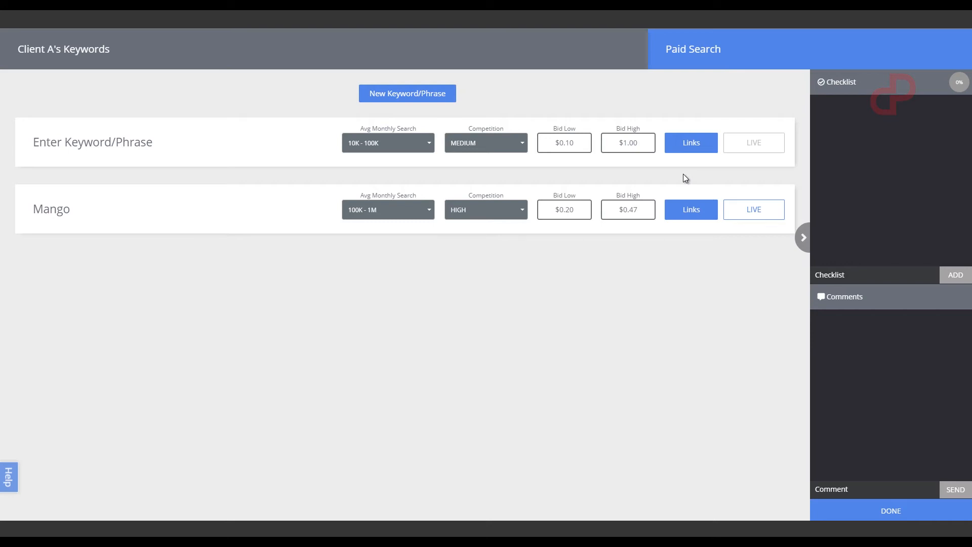
pyautogui.moveTo(686, 165)
pyautogui.click(690, 143)
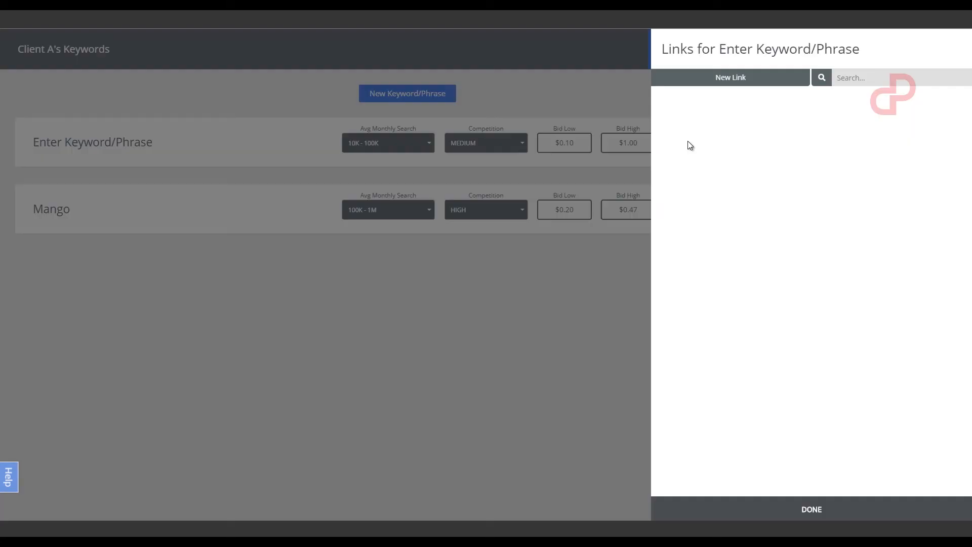
pyautogui.click(731, 81)
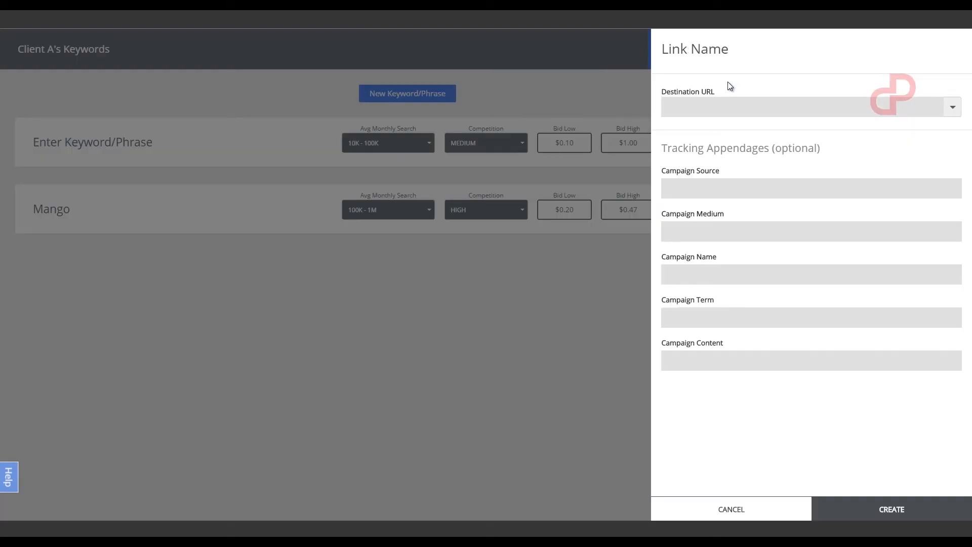
pyautogui.click(731, 53)
pyautogui.write('Mango')
pyautogui.click(732, 102)
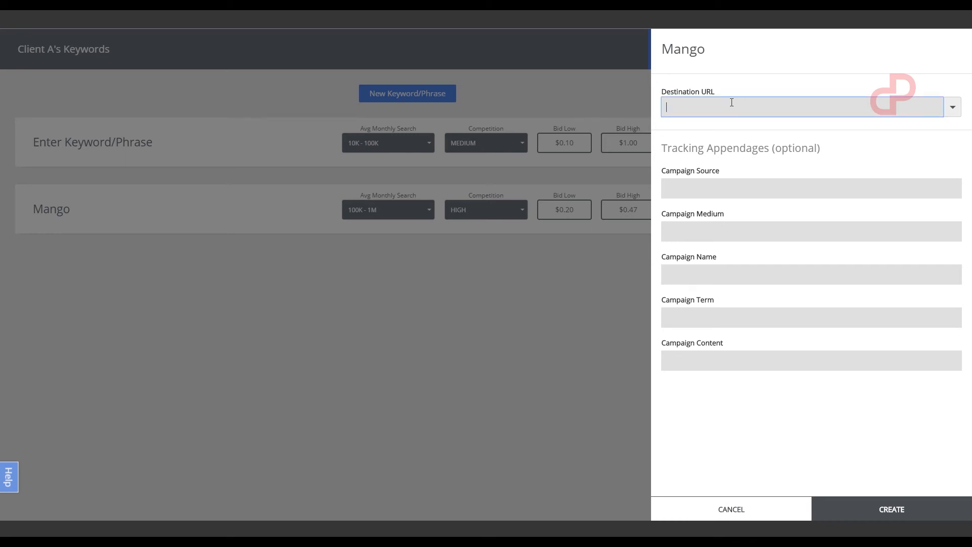
pyautogui.write('https://bestmangosintheworld.com')
pyautogui.click(892, 513)
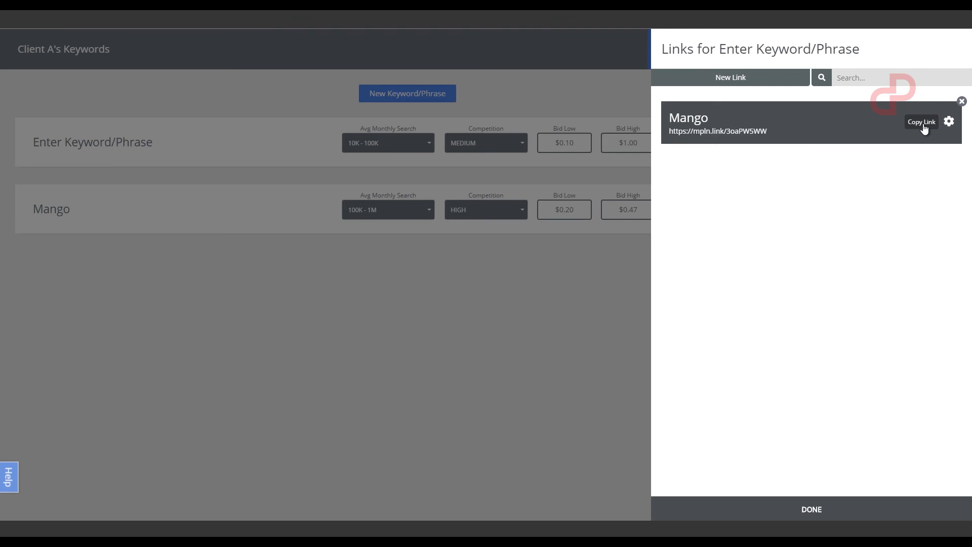
pyautogui.click(810, 510)
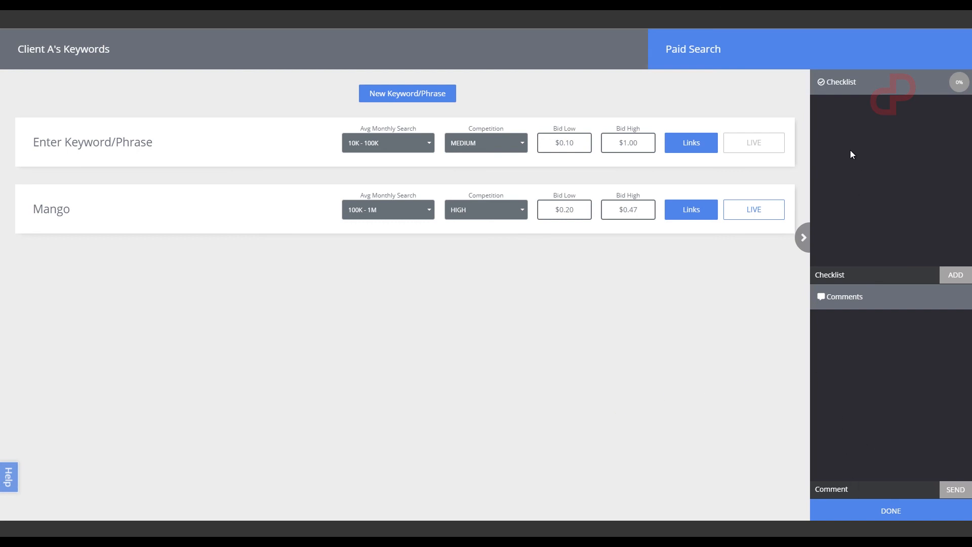
# Add the checklist item "Add keywords" to the planner
pyautogui.click(846, 275)
pyautogui.write('Add ')
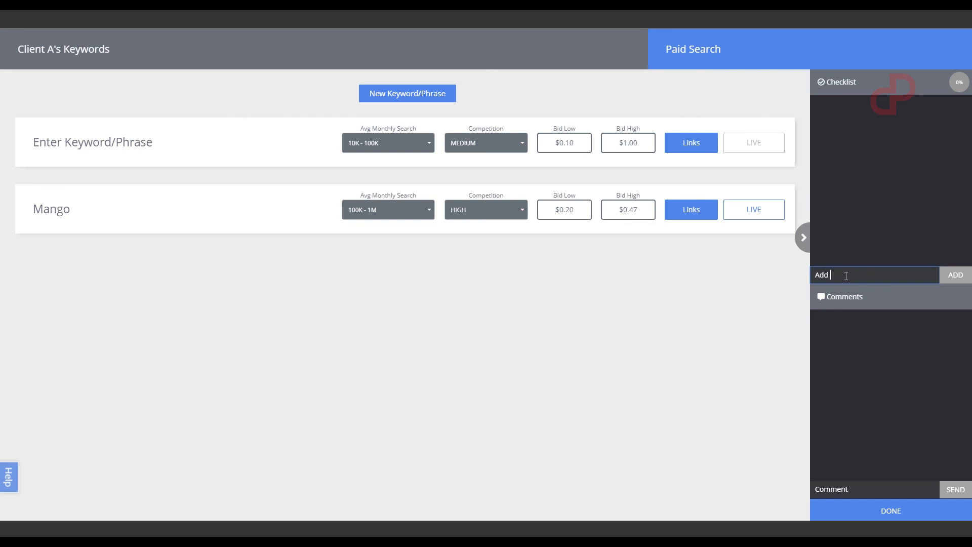
pyautogui.write('keywords')
pyautogui.press('Return')
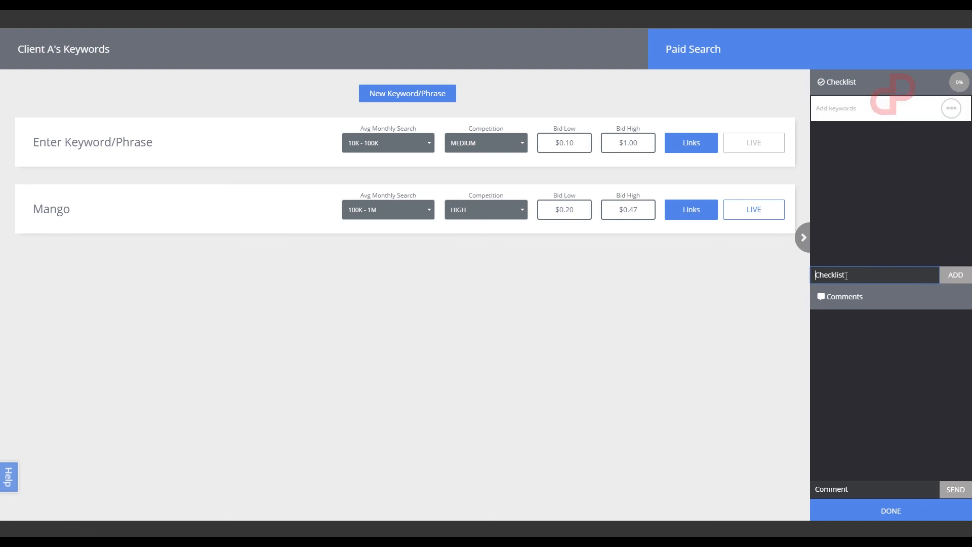
# Post the comment "Start Monday" and finish editing the keyword planner, returning to the canvas
pyautogui.click(865, 486)
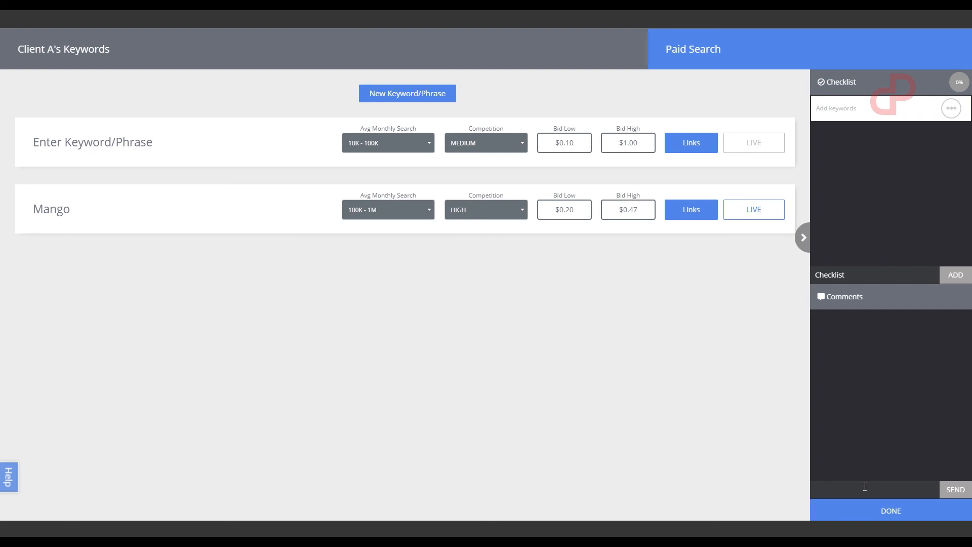
pyautogui.write('Start Monday')
pyautogui.press('Return')
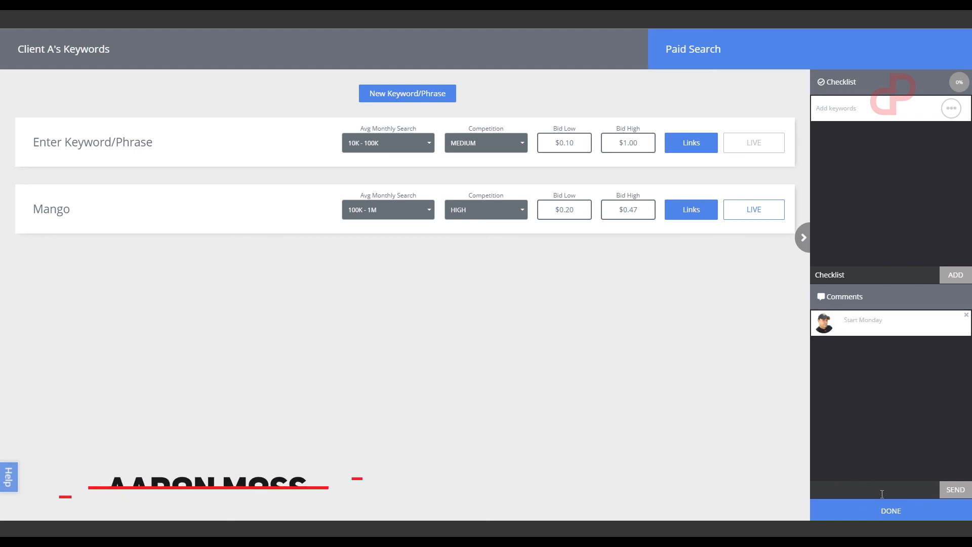
pyautogui.click(890, 512)
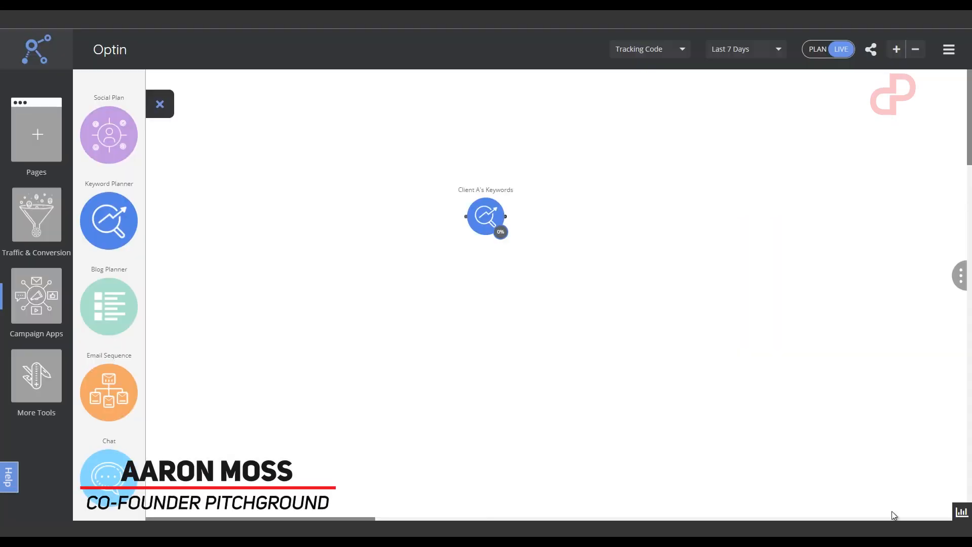